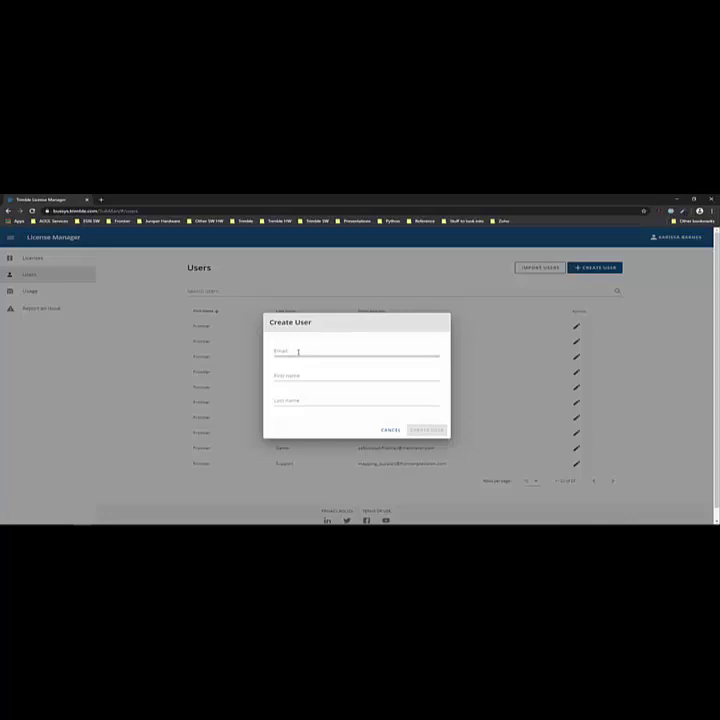
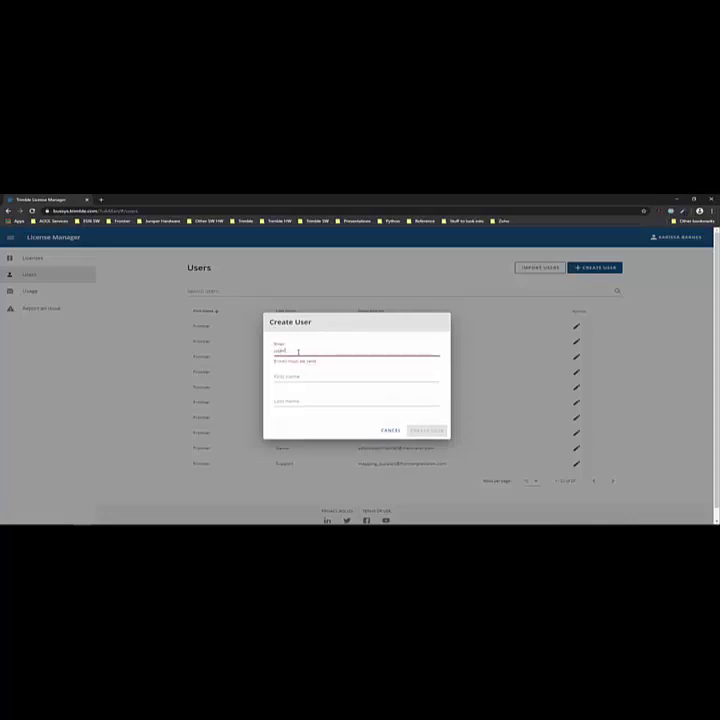
- Enter the new user's company e-mail address and the name User One
{"action": "key", "text": "Tab"}
{"action": "type", "text": "User"}
{"action": "key", "text": "Tab"}
{"action": "type", "text": "One"}
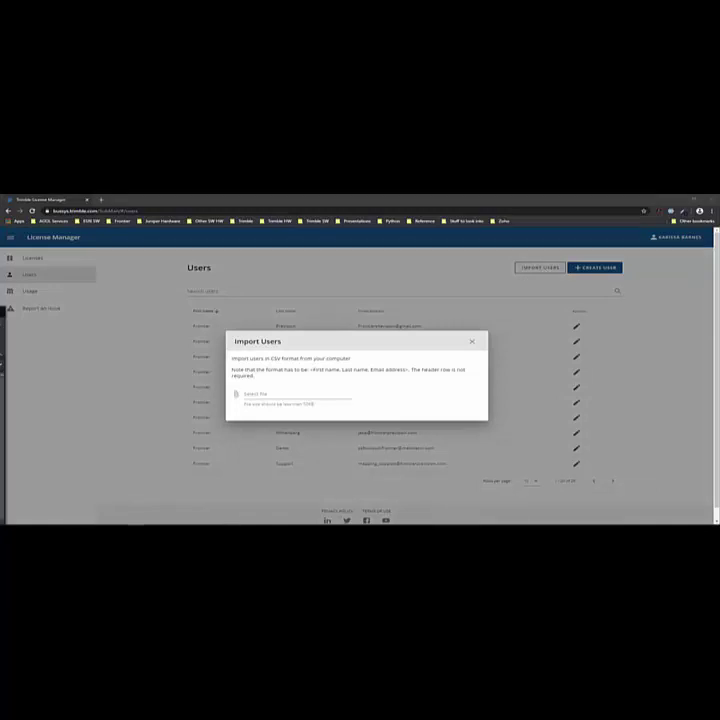
{"action": "key", "text": "alt+Tab"}
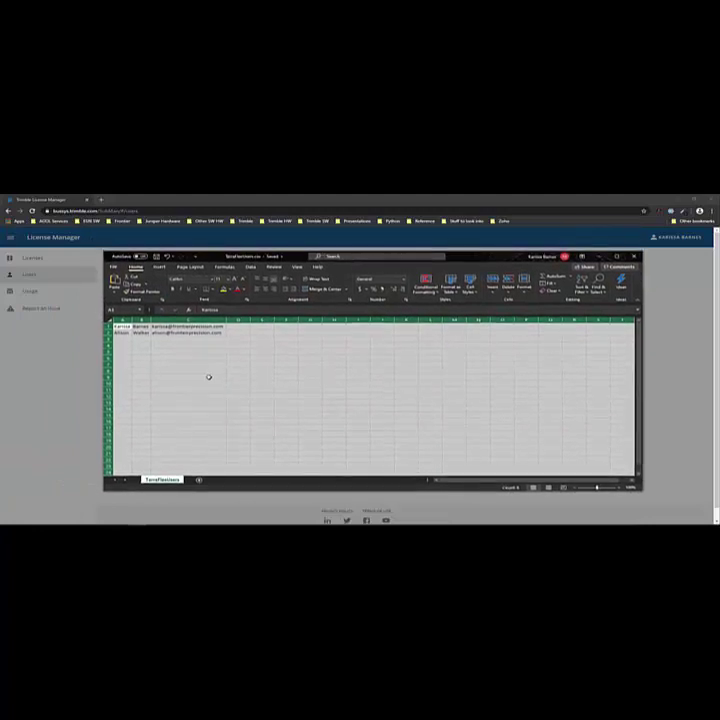
{"action": "left_click", "coordinate": [209, 376]}
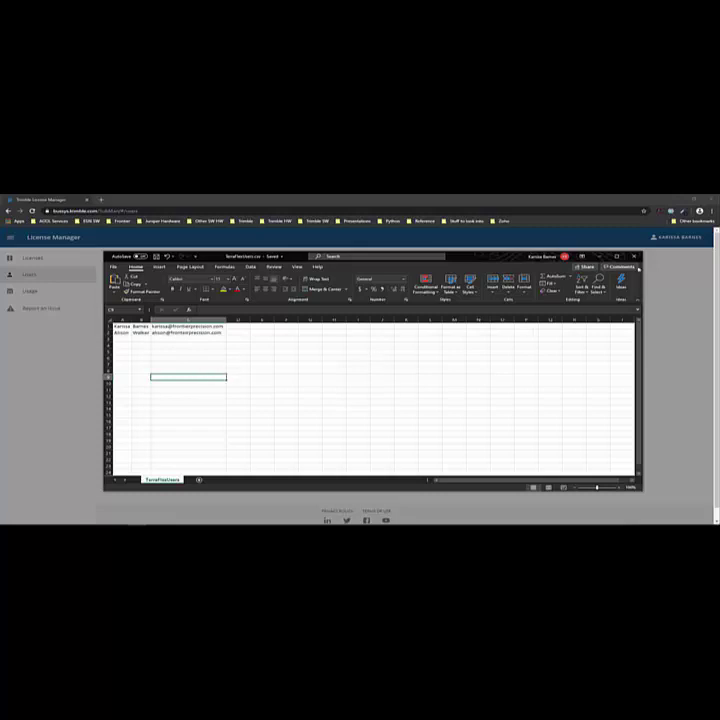
- Browse to the users CSV on the Desktop, then cancel and close Import Users unloaded
{"action": "left_click", "coordinate": [634, 257]}
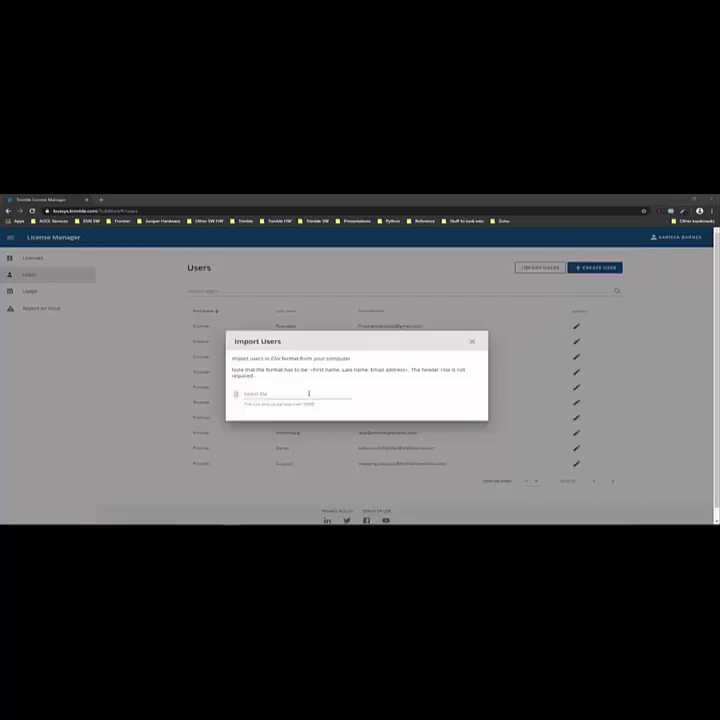
{"action": "left_click", "coordinate": [261, 395]}
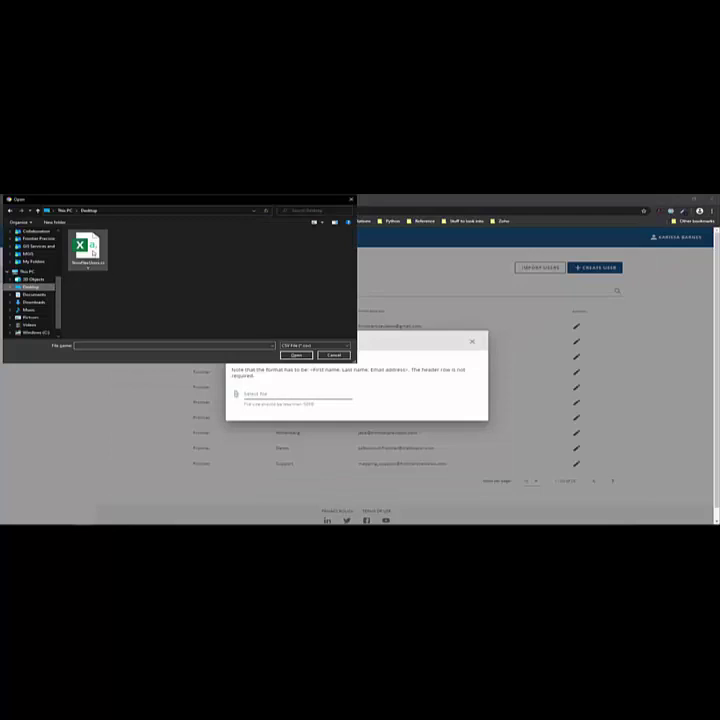
{"action": "left_click", "coordinate": [87, 250]}
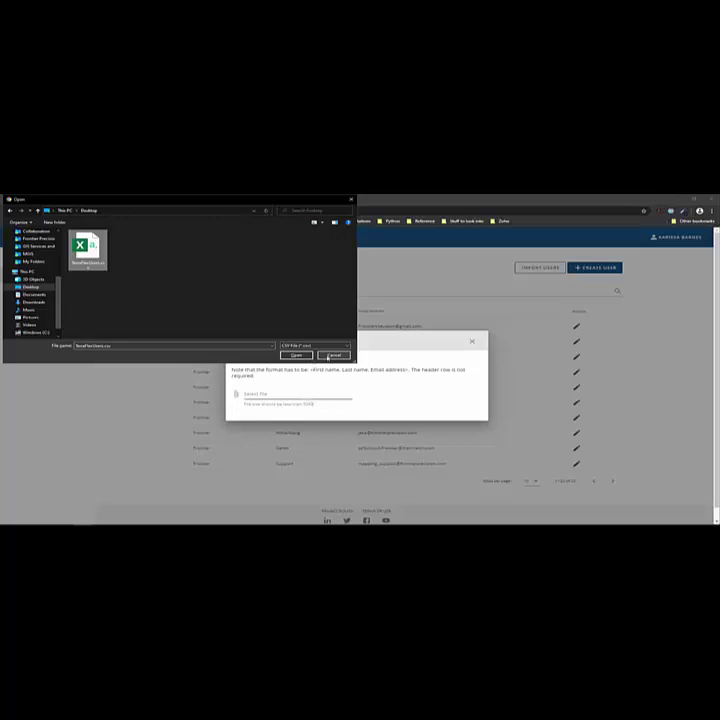
{"action": "left_click", "coordinate": [329, 357]}
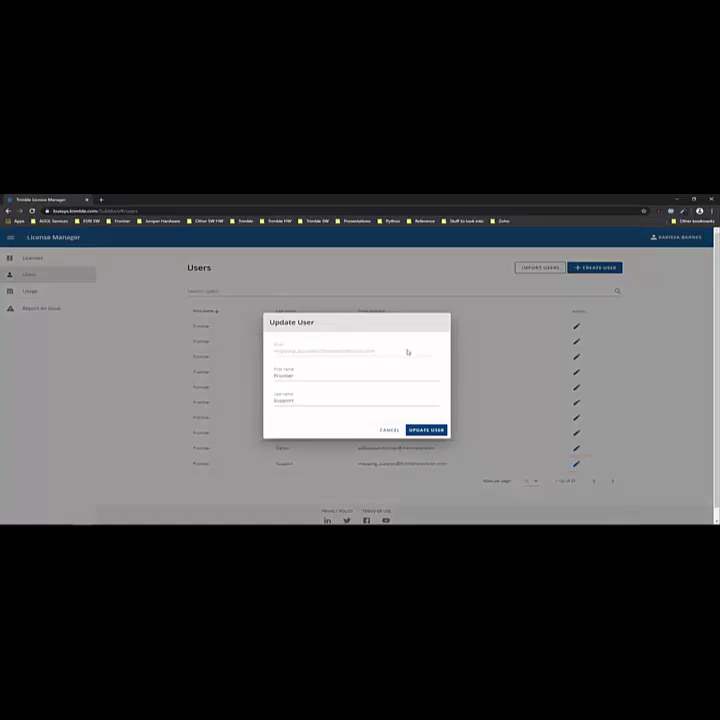
- Save the Frontier Support user's details with UPDATE USER
{"action": "left_click", "coordinate": [427, 430]}
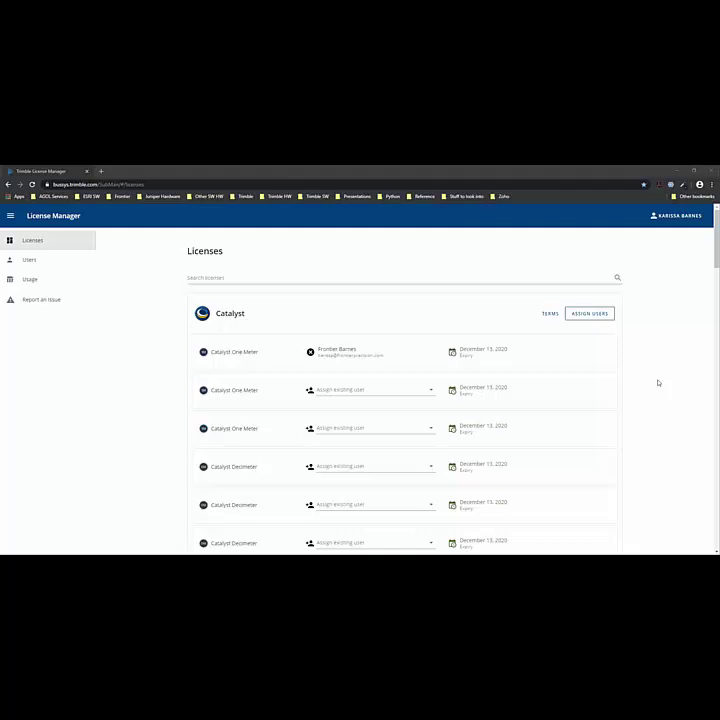
- Activate the last Catalyst Precision subscription and confirm, giving an April 27, 2020 expiry
{"action": "scroll", "coordinate": [658, 382], "scroll_direction": "down", "scroll_amount": 5}
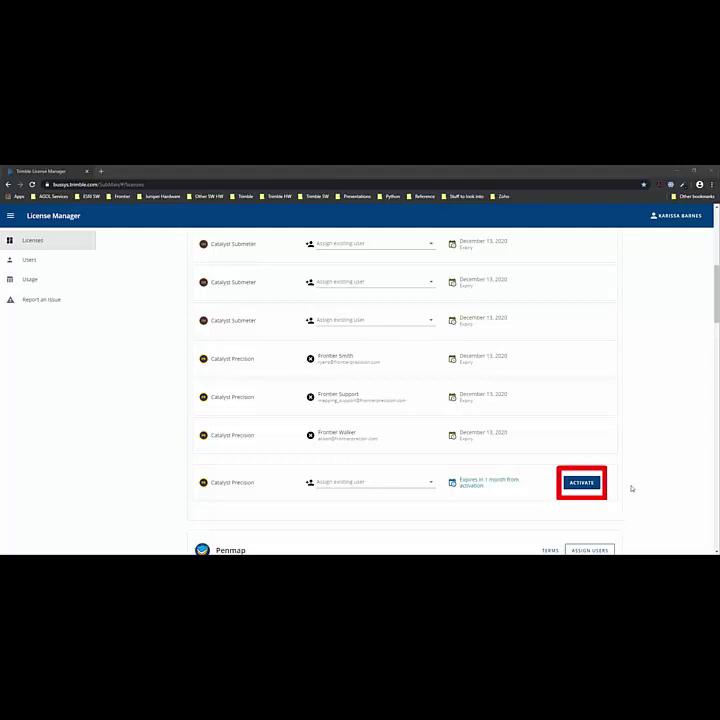
{"action": "left_click", "coordinate": [578, 484]}
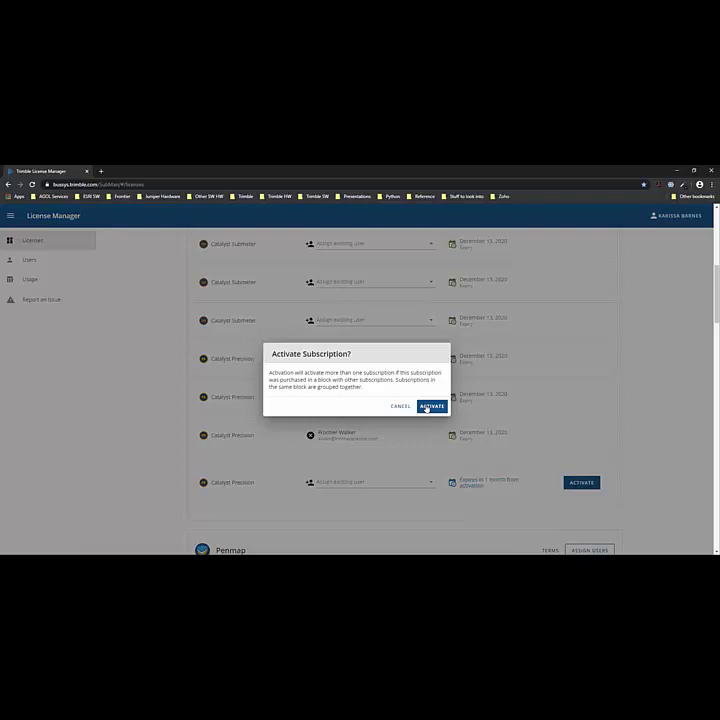
{"action": "left_click", "coordinate": [427, 408]}
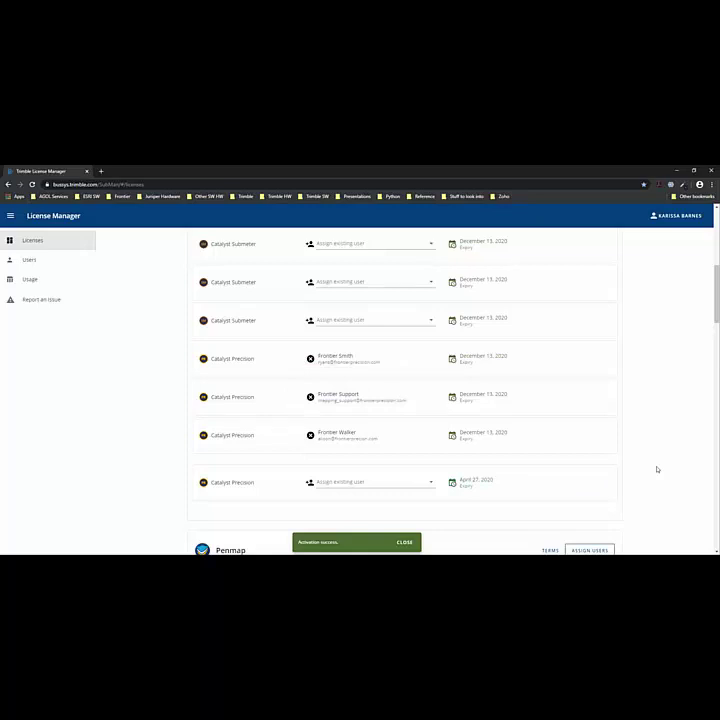
{"action": "scroll", "coordinate": [657, 469], "scroll_direction": "up", "scroll_amount": 10}
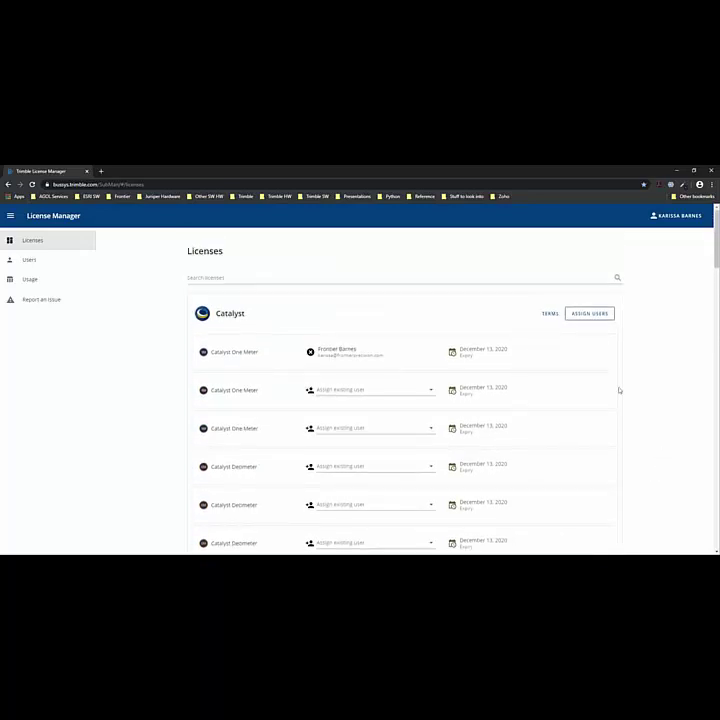
{"action": "left_click", "coordinate": [550, 314]}
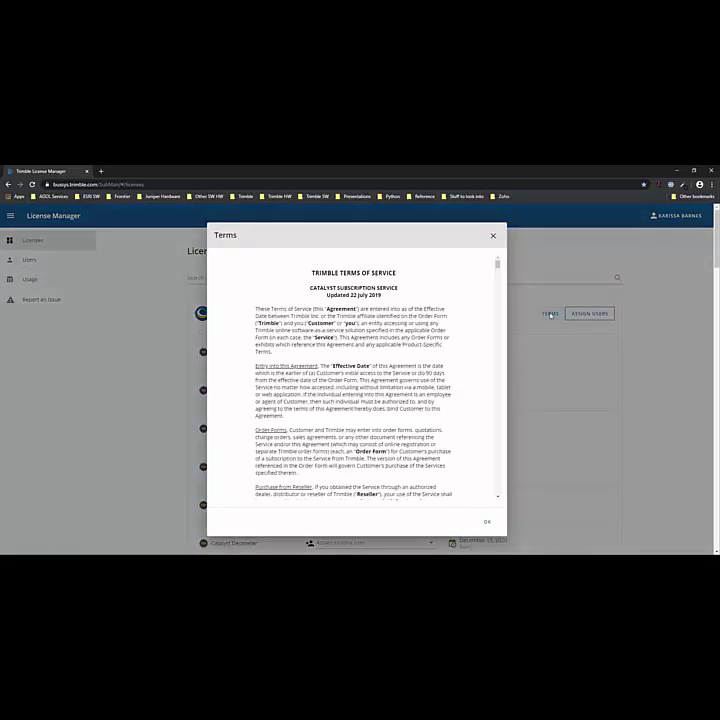
{"action": "left_click", "coordinate": [488, 523]}
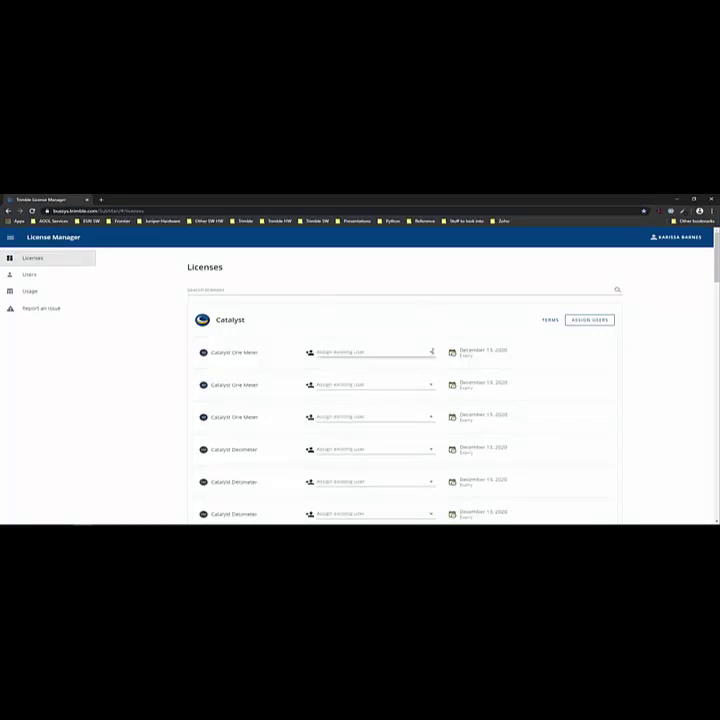
- Assign the account owner's user to the first One Meter license; cancel Assign New User
{"action": "left_click", "coordinate": [431, 352]}
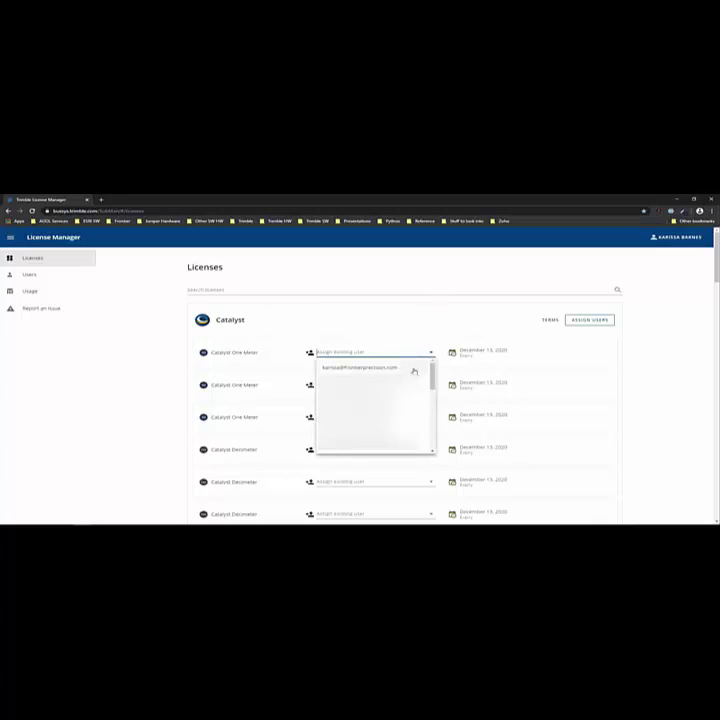
{"action": "left_click", "coordinate": [413, 370]}
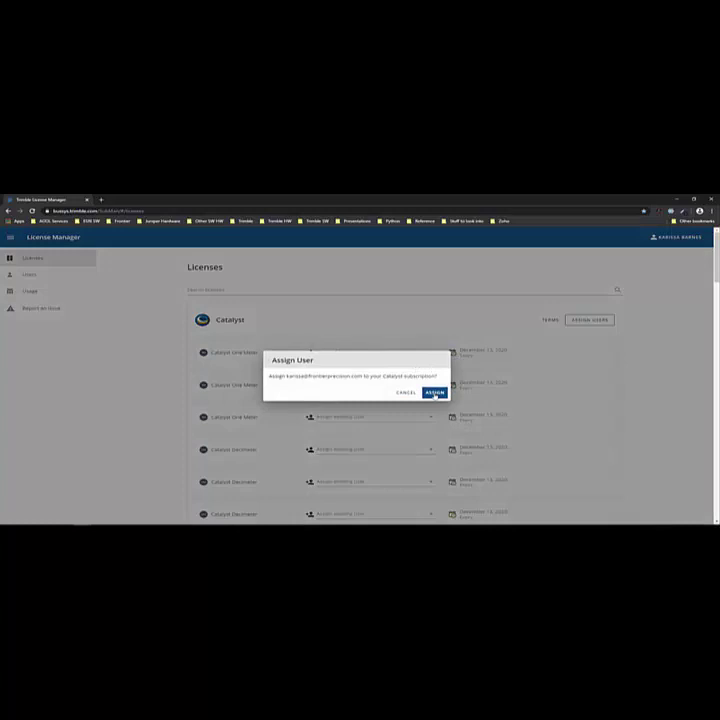
{"action": "left_click", "coordinate": [435, 393]}
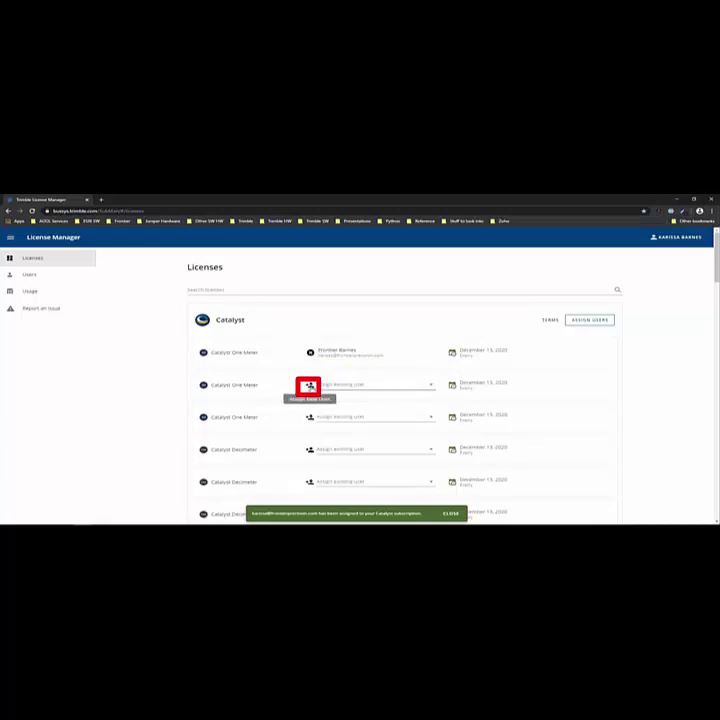
{"action": "left_click", "coordinate": [309, 386]}
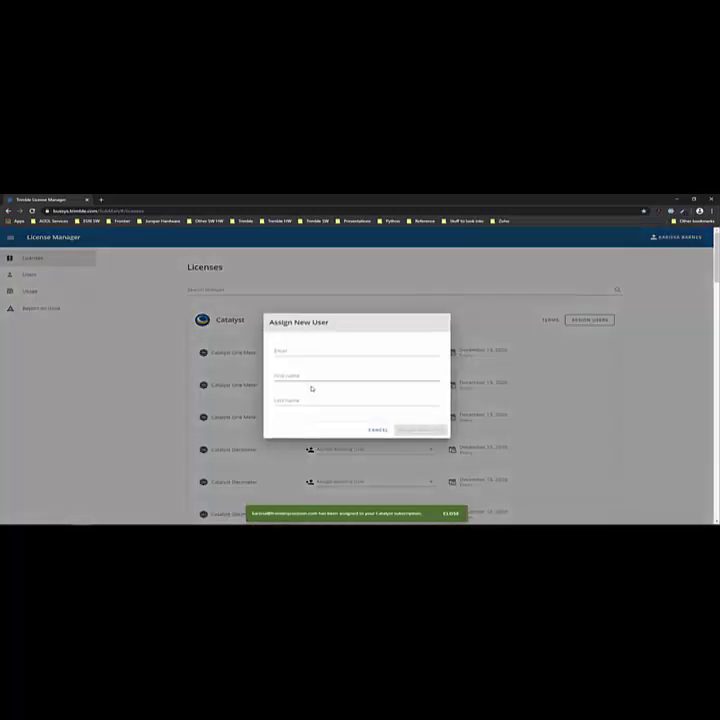
{"action": "left_click", "coordinate": [379, 431]}
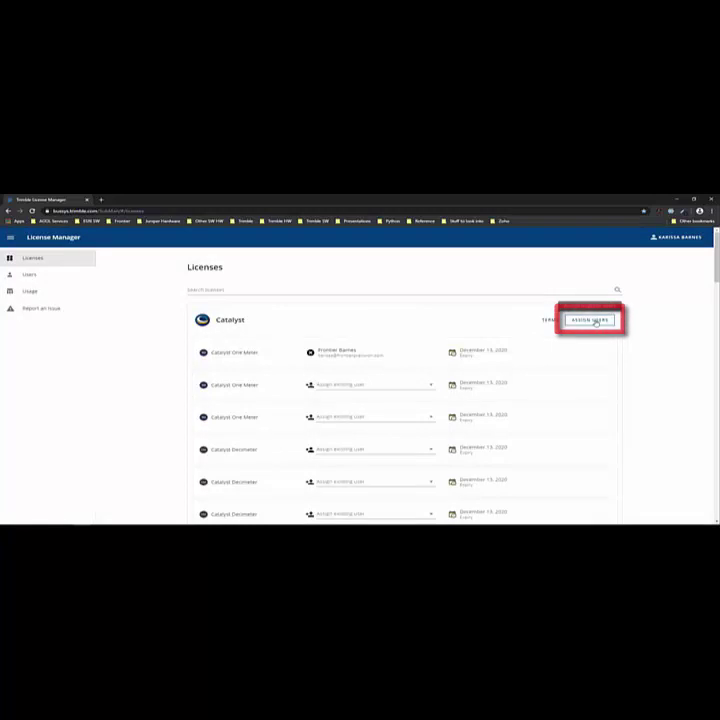
- Bulk-assign Catalyst Submeter Accuracy licenses, ticking three users until licenses run out
{"action": "left_click", "coordinate": [595, 320]}
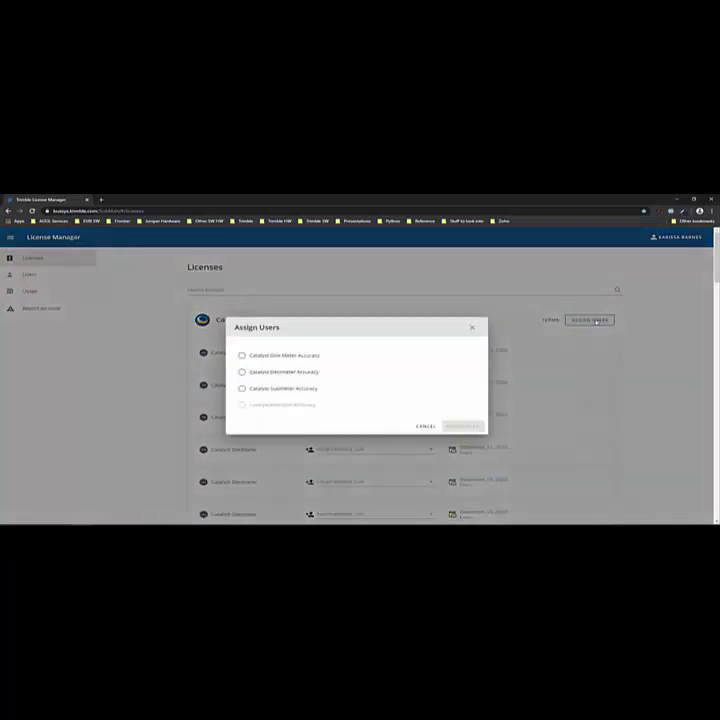
{"action": "left_click", "coordinate": [289, 389]}
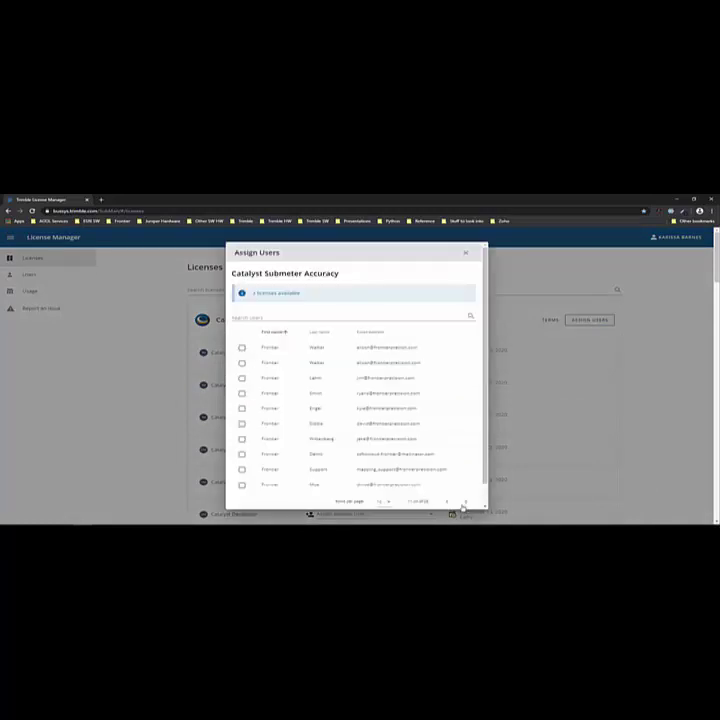
{"action": "left_click", "coordinate": [241, 347]}
{"action": "left_click", "coordinate": [242, 378]}
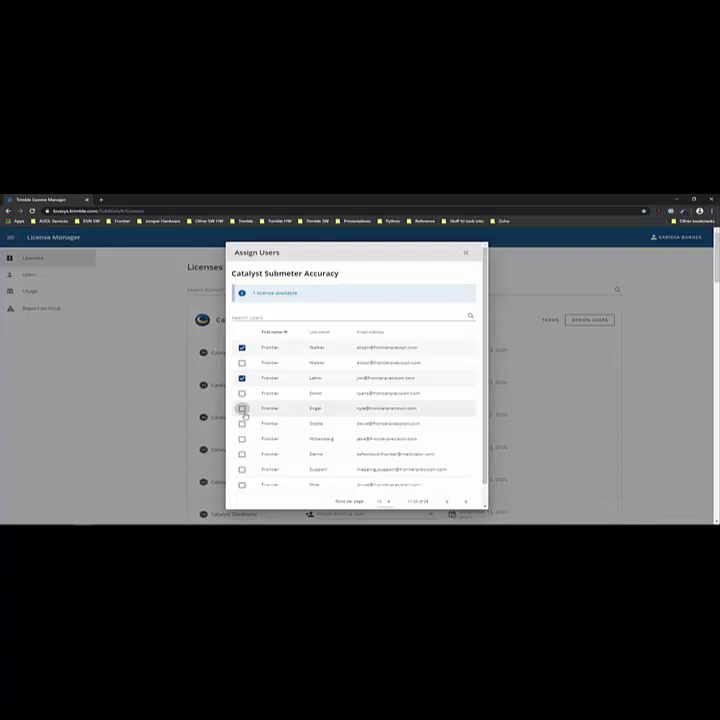
{"action": "left_click", "coordinate": [241, 408]}
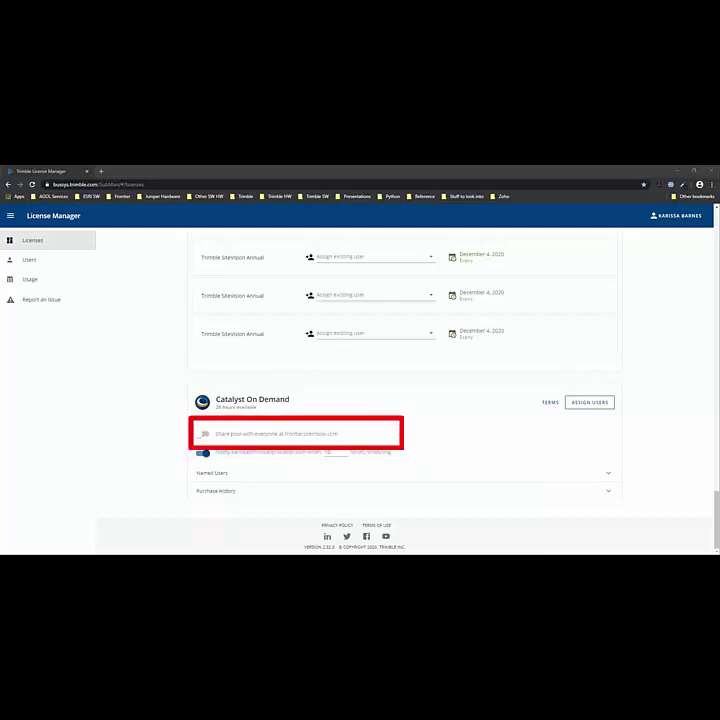
- Switch on Share pool with everyone for Catalyst On Demand and expand its Named Users
{"action": "left_click", "coordinate": [200, 435]}
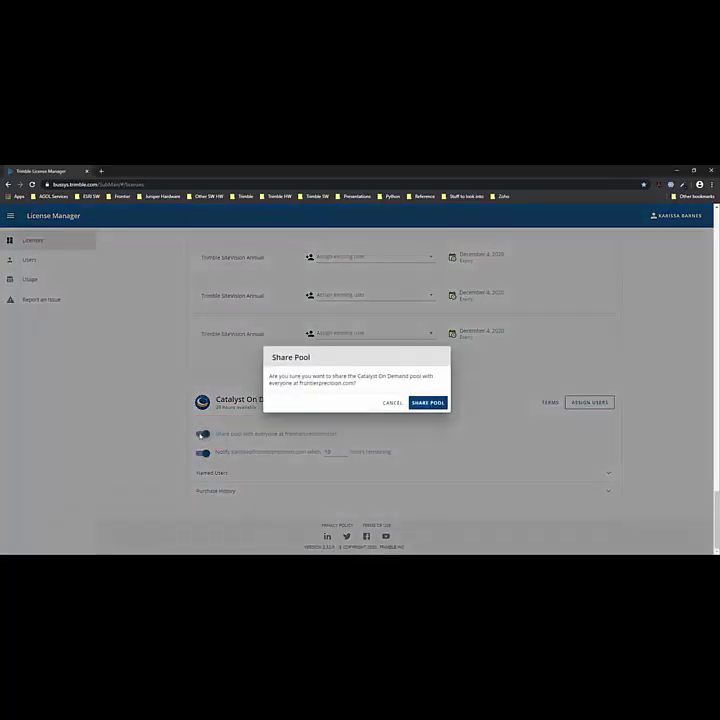
{"action": "left_click", "coordinate": [437, 403]}
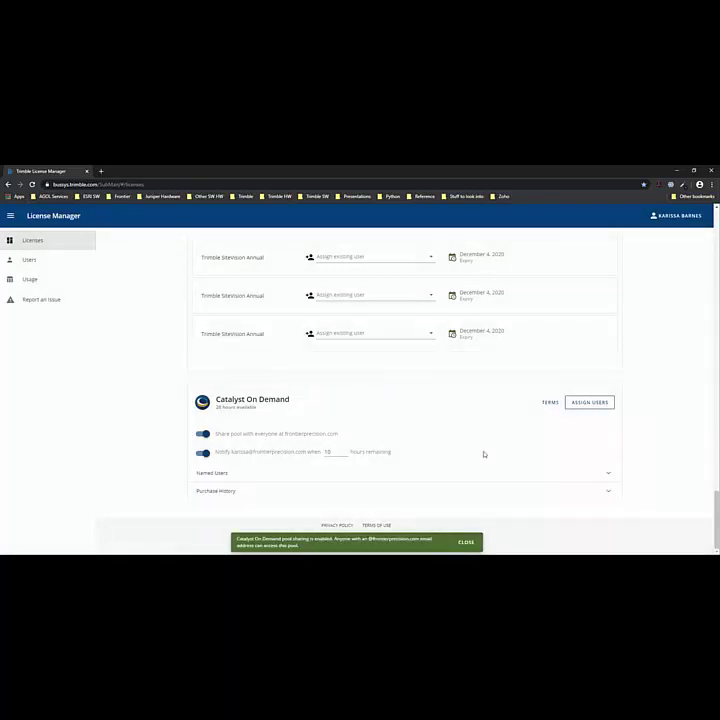
{"action": "left_click", "coordinate": [610, 475]}
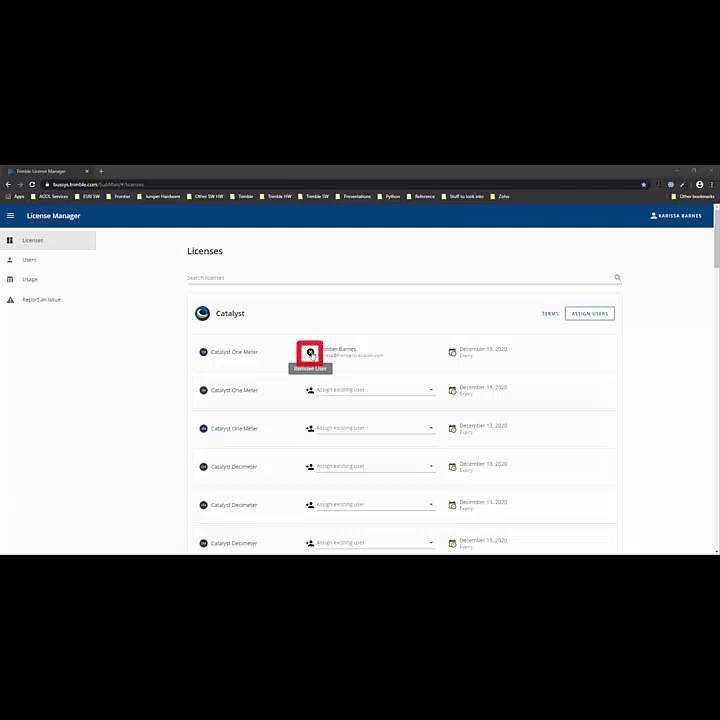
- Remove the assigned user from the first Catalyst One Meter license and confirm REMOVE
{"action": "left_click", "coordinate": [311, 354]}
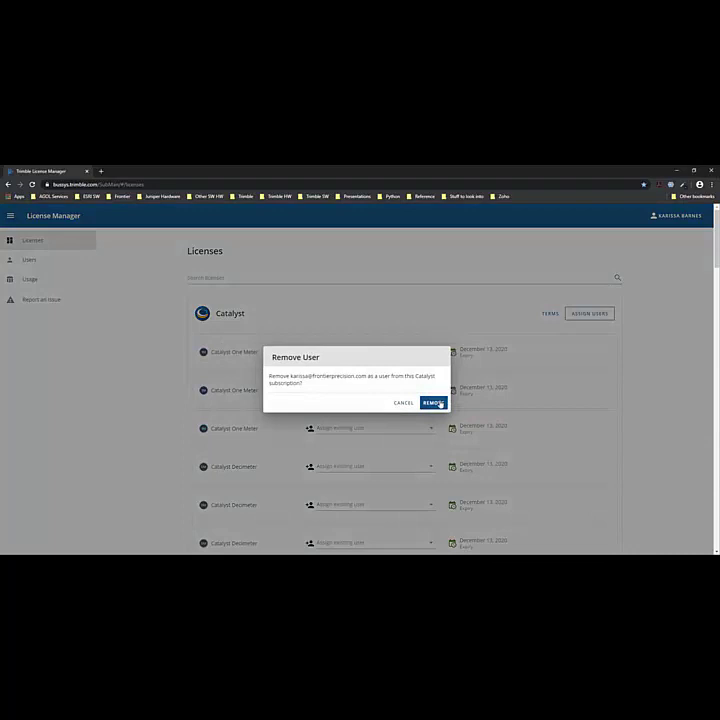
{"action": "left_click", "coordinate": [440, 404]}
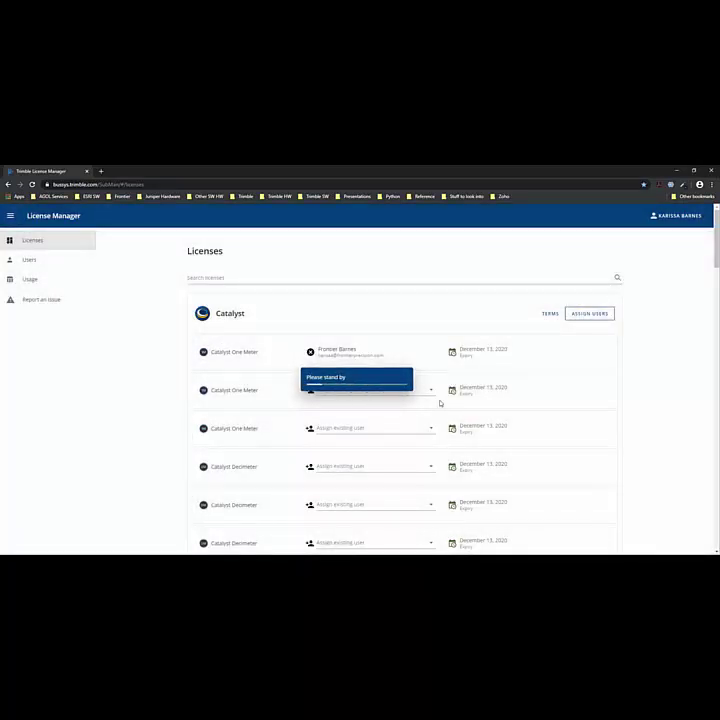